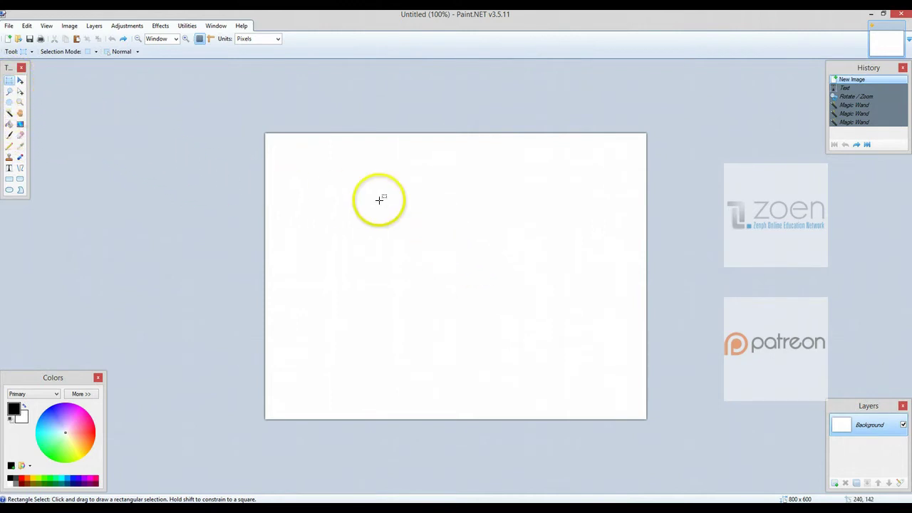
- Select all of the blank 800 × 600 canvas
key(ctrl+a)
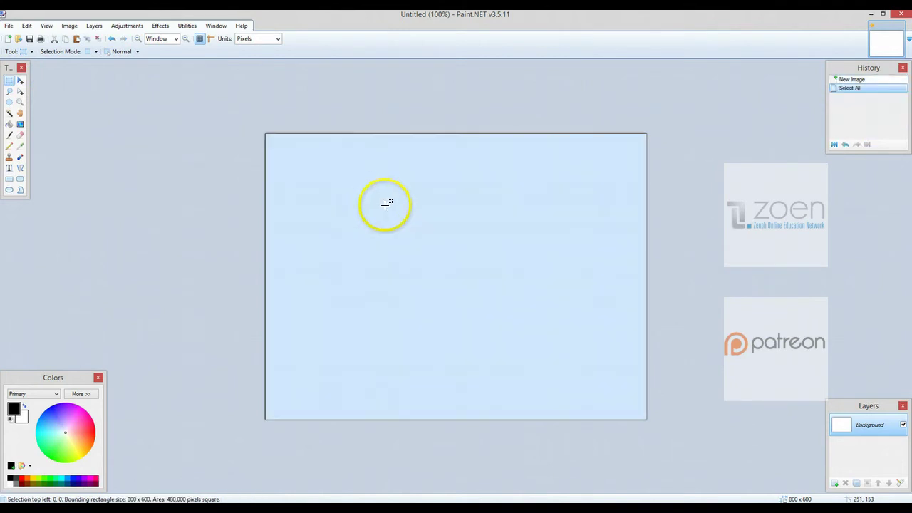
- Erase the canvas to transparency and lower the grey 808080 primary colour's alpha to 70
key(Delete)
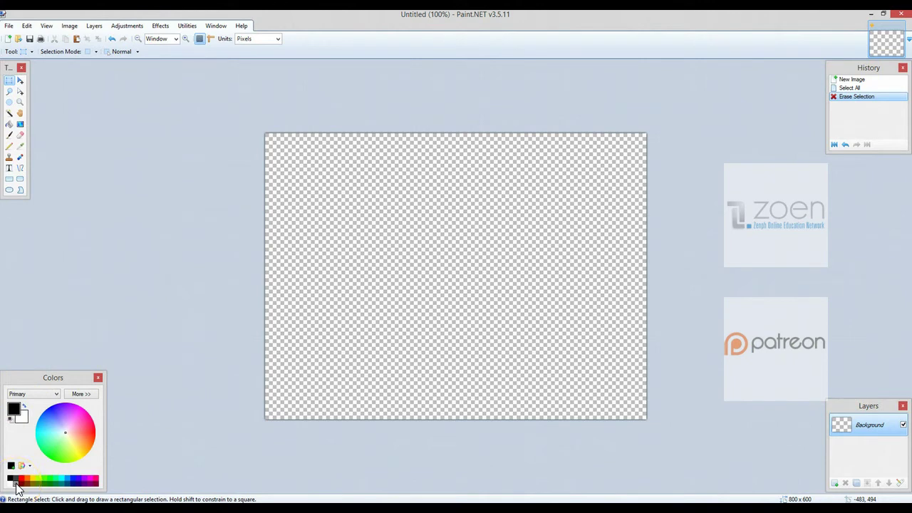
click(81, 394)
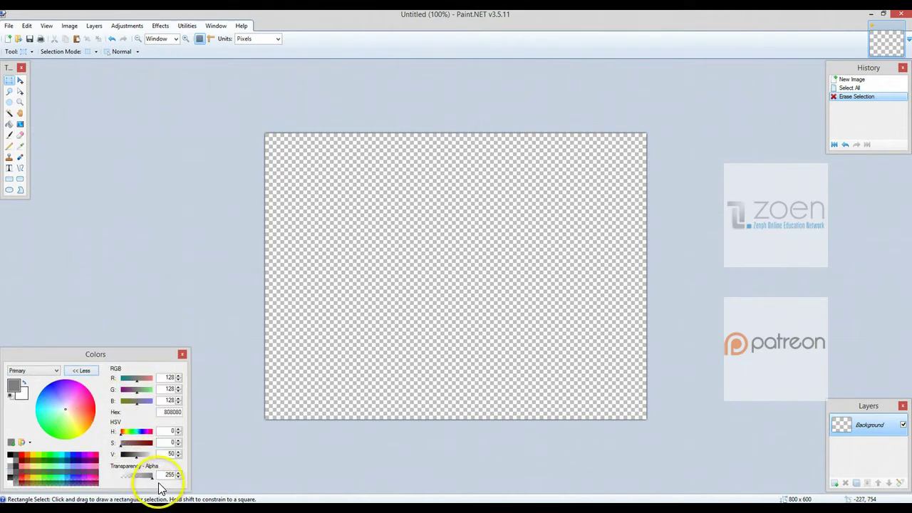
drag(153, 485, 130, 483)
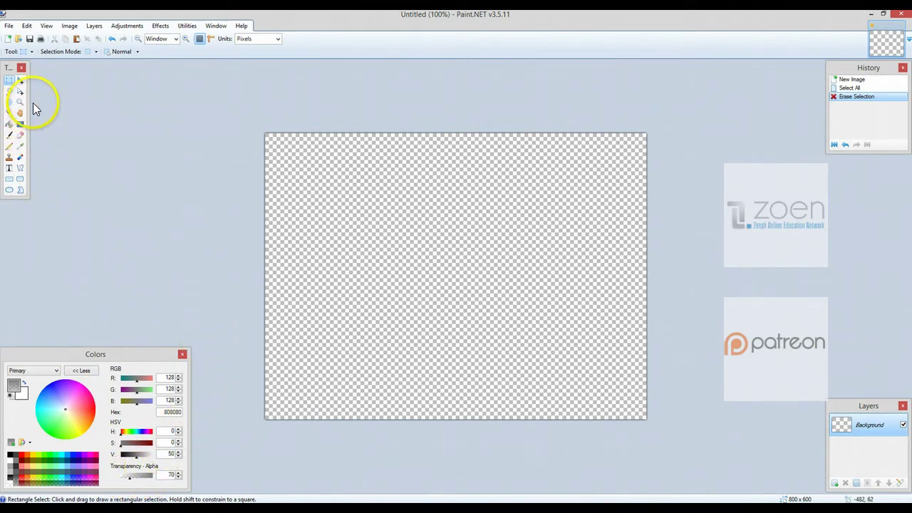
click(9, 171)
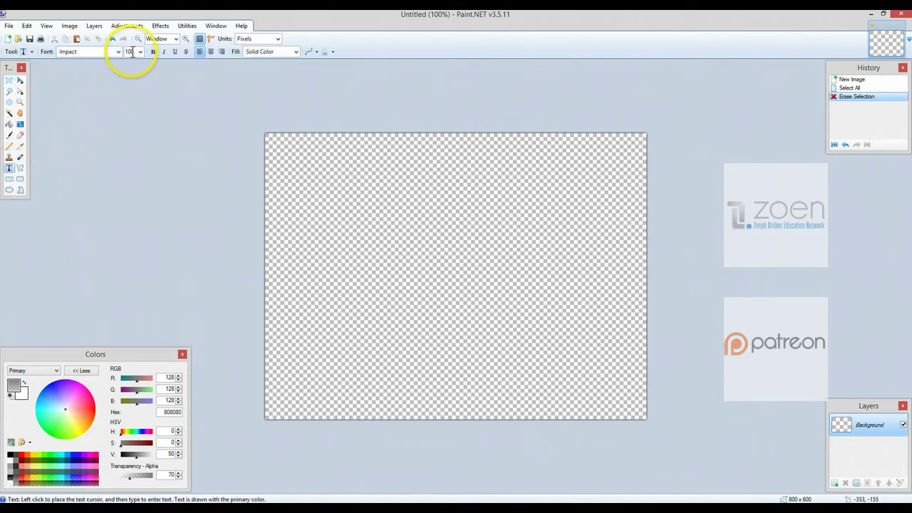
- Write 'DRAFT' in grey Impact 108 and nudge it toward the canvas centre
click(337, 271)
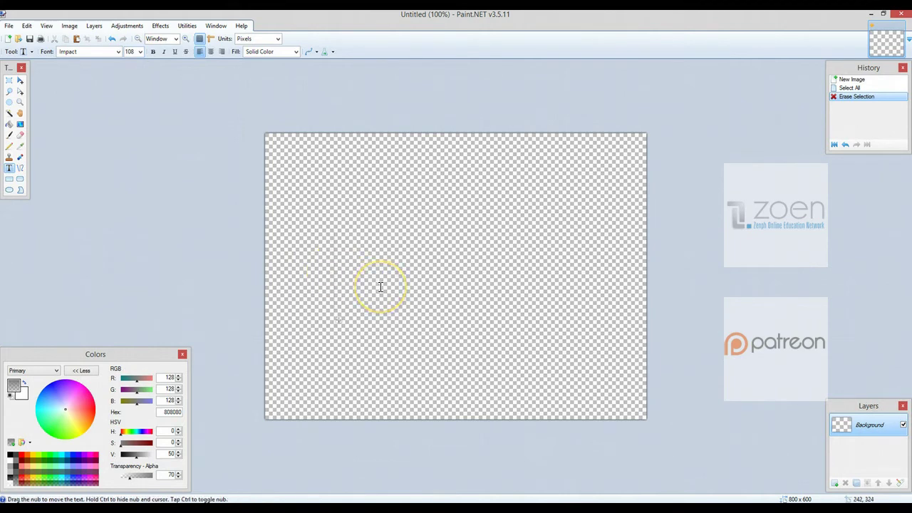
text(DR)
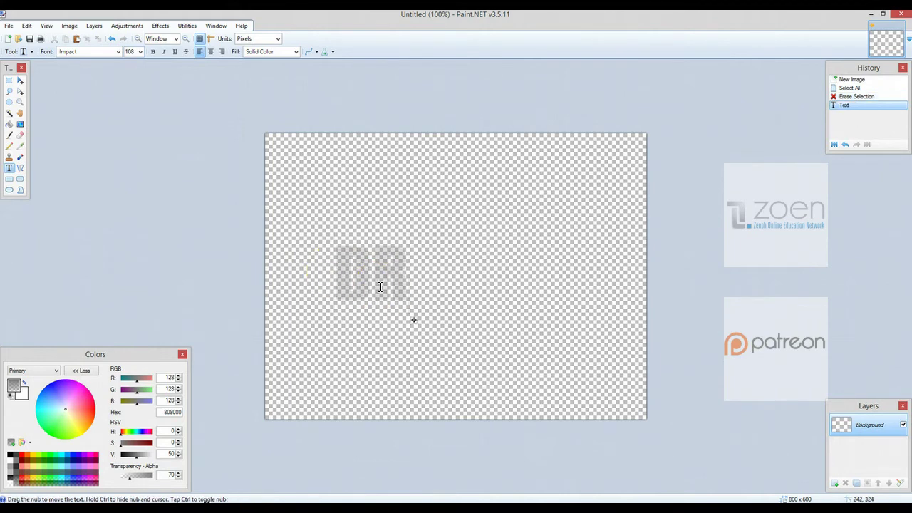
text(AFT)
click(687, 190)
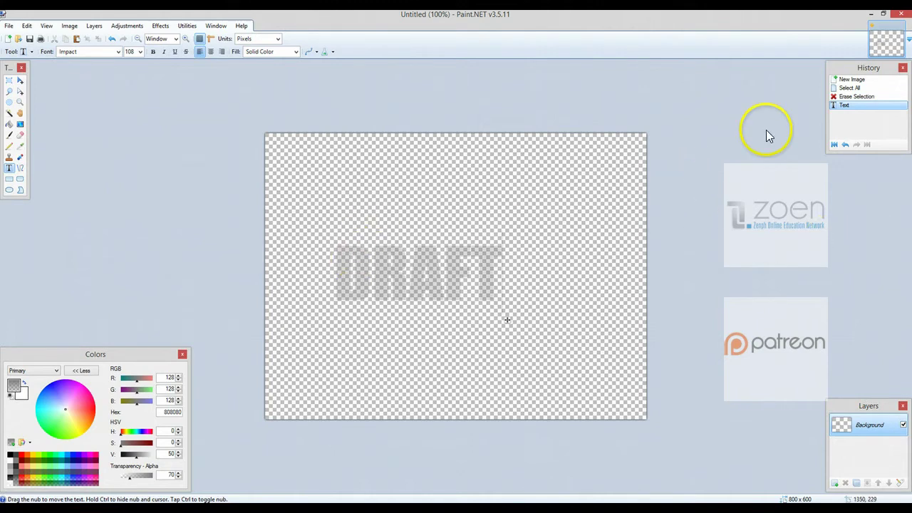
drag(508, 320, 546, 318)
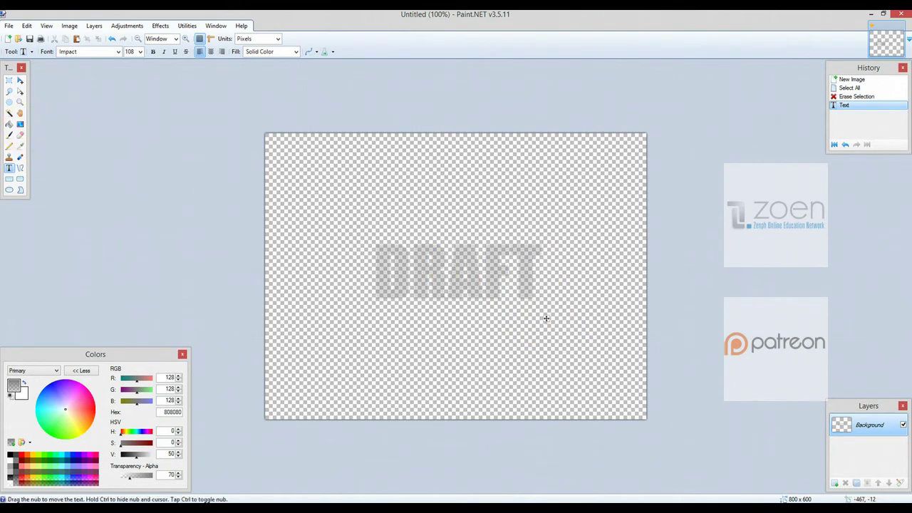
click(100, 25)
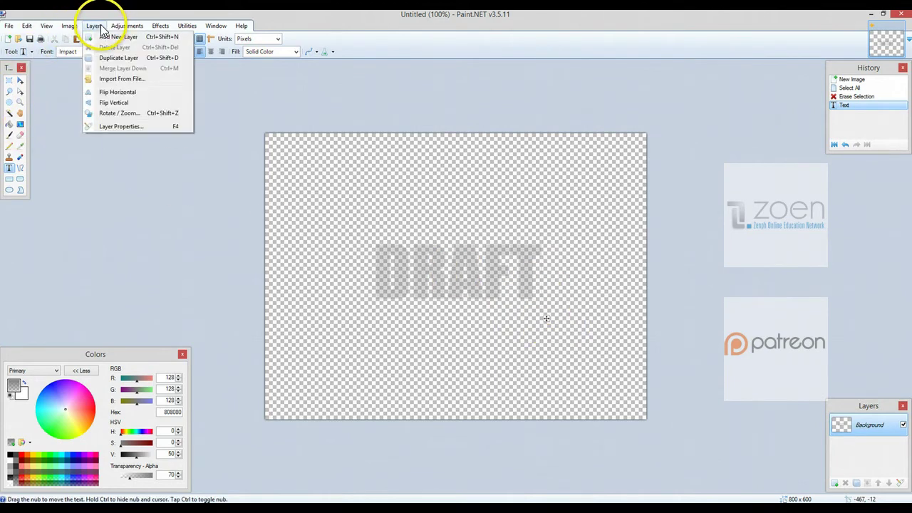
- Rotate the DRAFT layer diagonally by about 38.52° using Rotate / Zoom
click(103, 112)
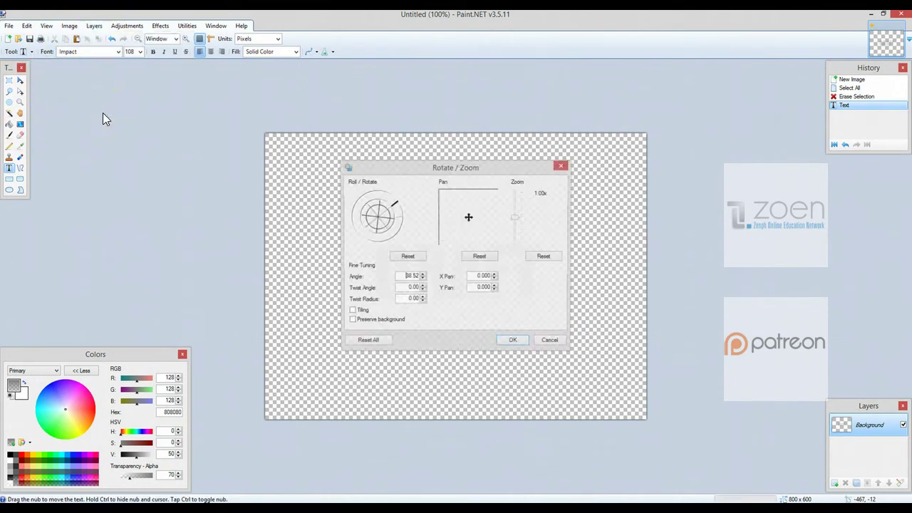
drag(483, 179, 781, 178)
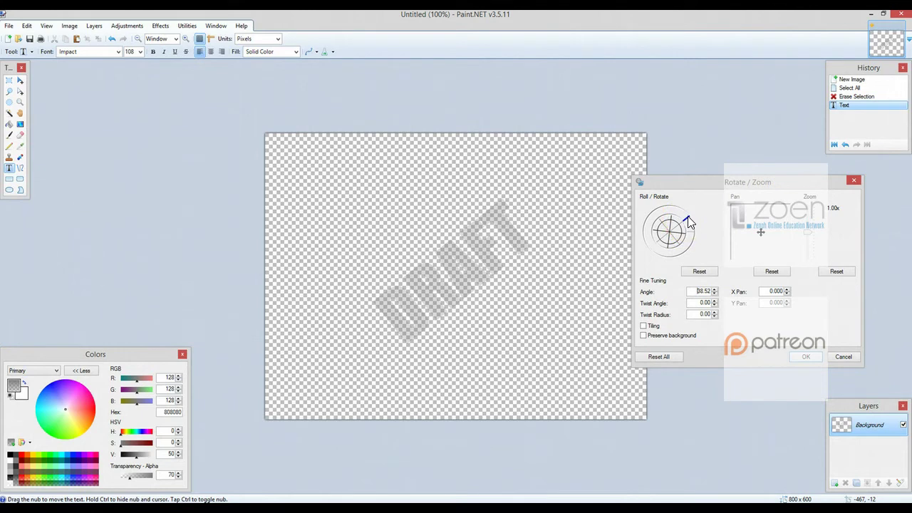
click(787, 358)
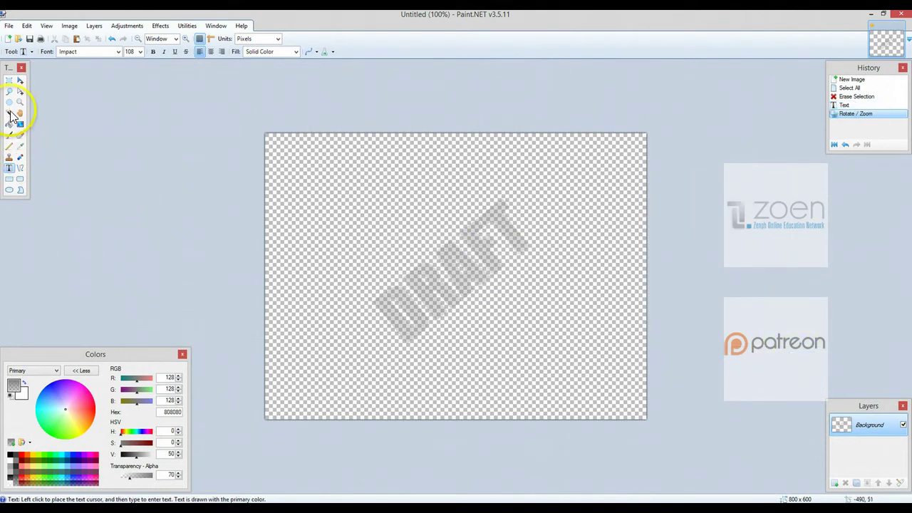
click(9, 82)
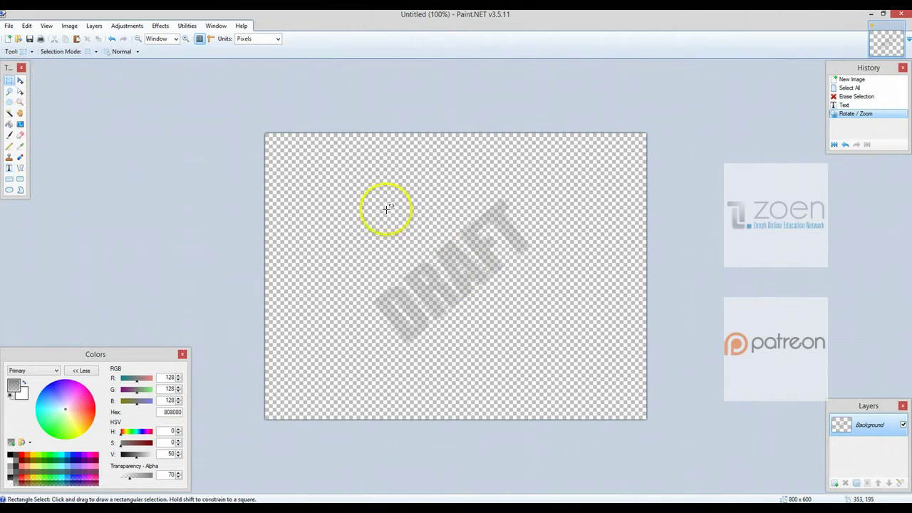
- Select the slanted DRAFT text, scale it up, and shift it up-left to recentre it
drag(368, 190, 541, 352)
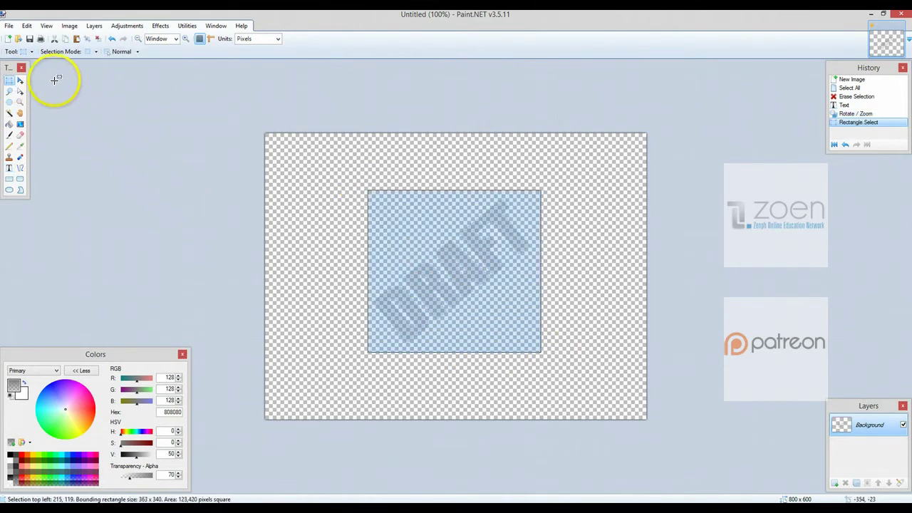
click(21, 84)
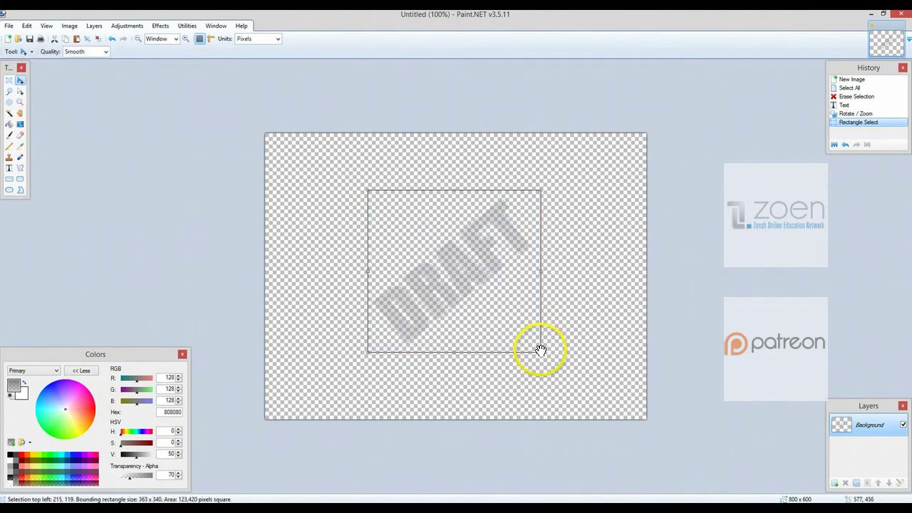
drag(539, 348, 634, 401)
drag(509, 300, 474, 280)
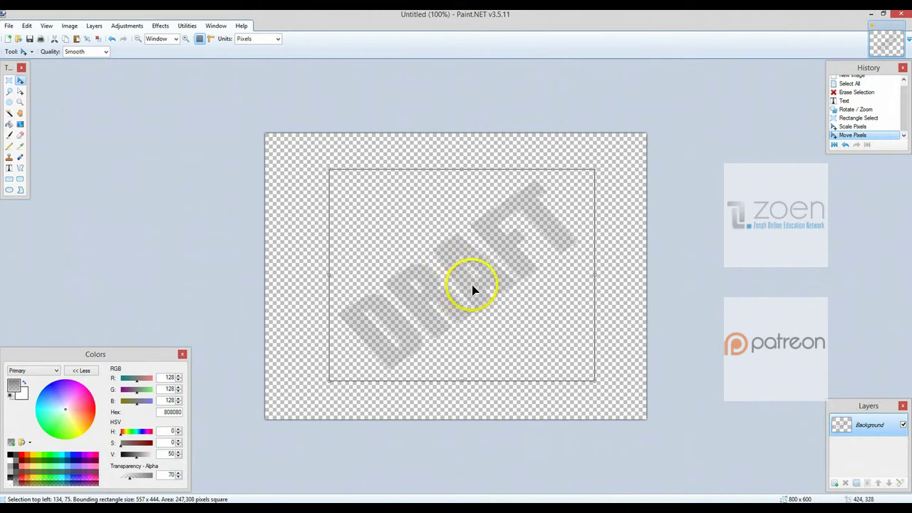
click(9, 27)
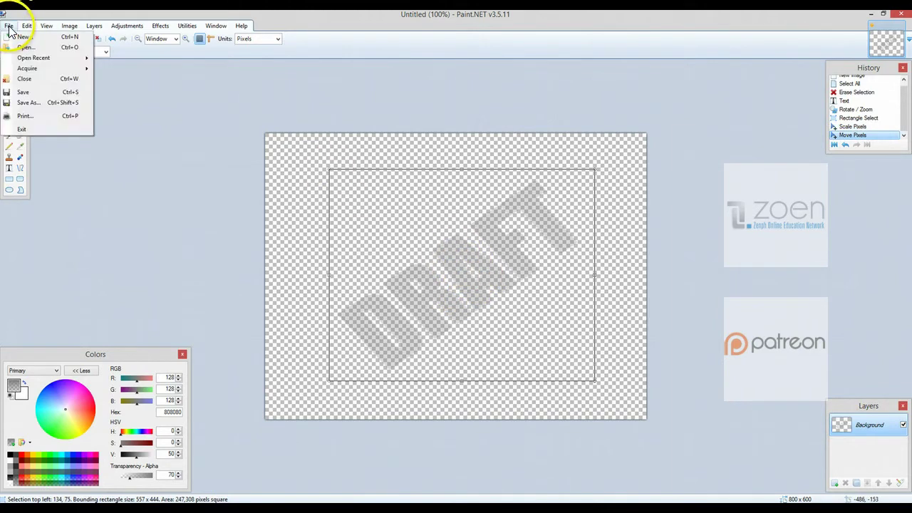
- Begin a Save As with TIFF chosen as the file format, then cancel the save
click(27, 104)
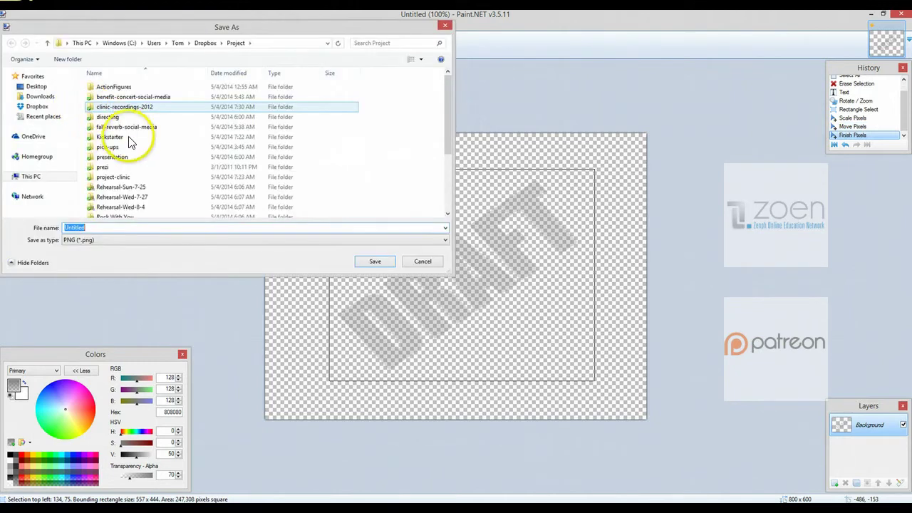
click(98, 239)
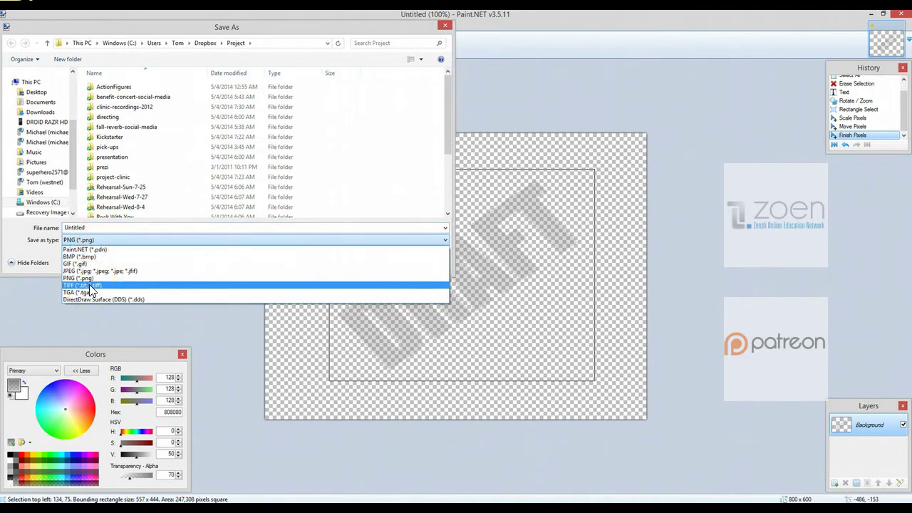
click(90, 286)
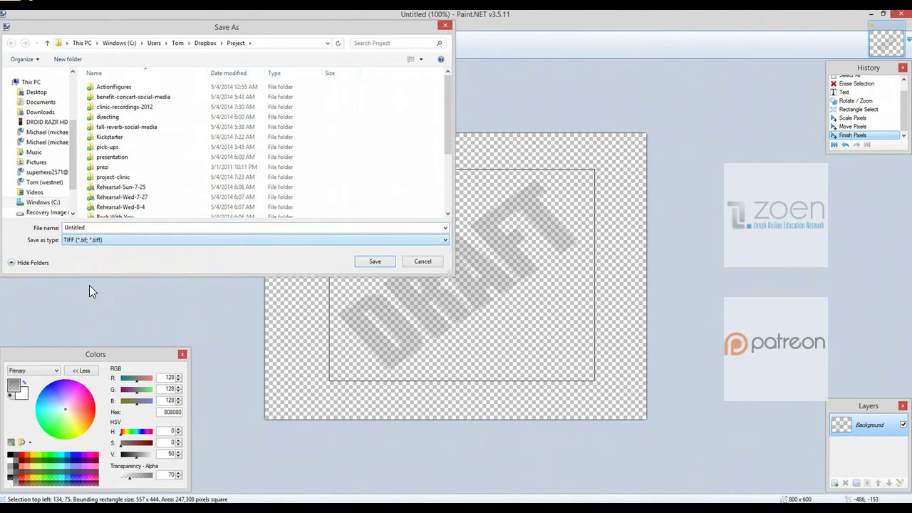
click(422, 262)
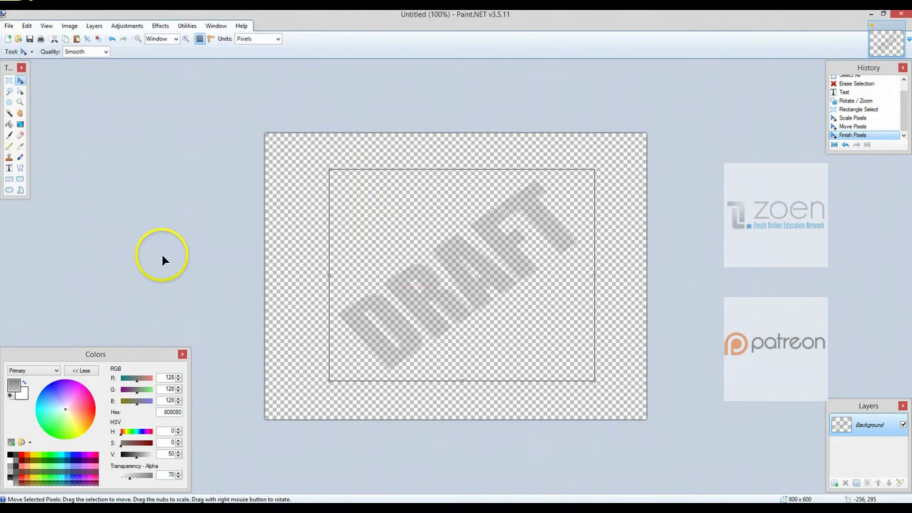
- Switch to Finale's Eternal Majesty score and activate the Graphics tool
key(alt+Tab)
key(alt+Tab)
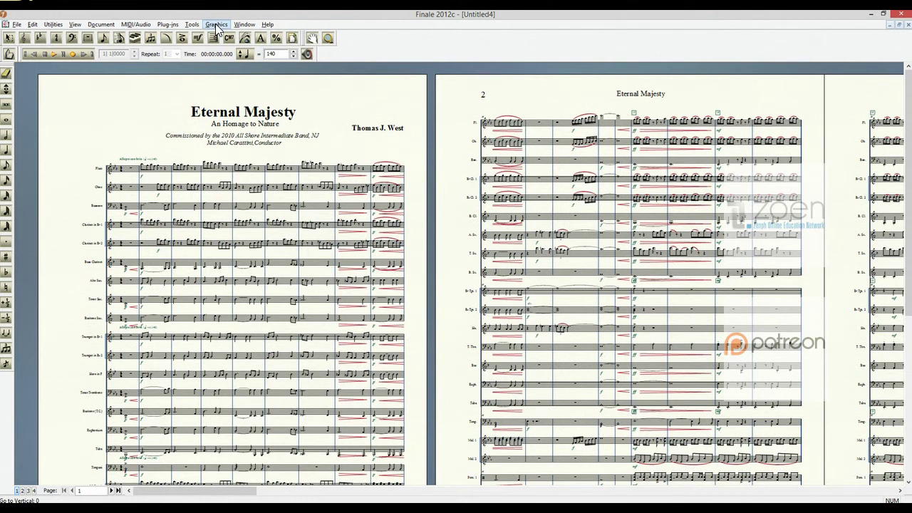
click(193, 27)
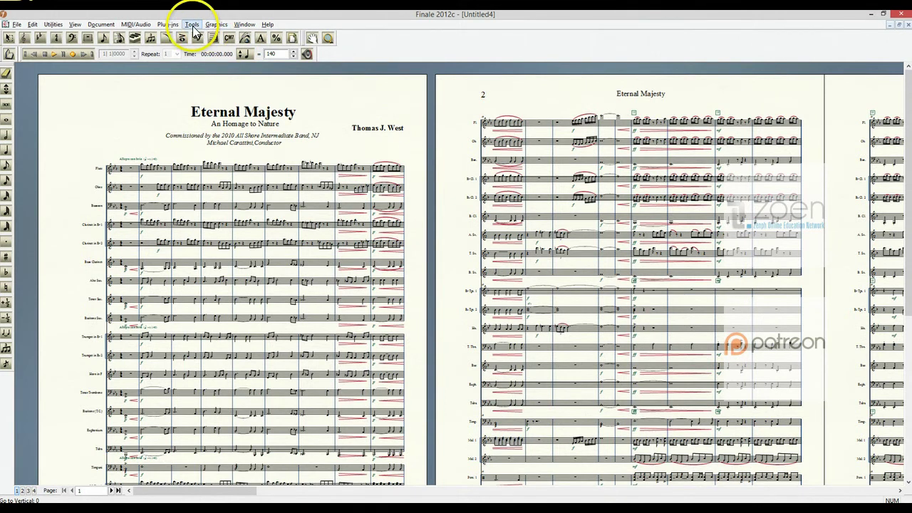
click(193, 26)
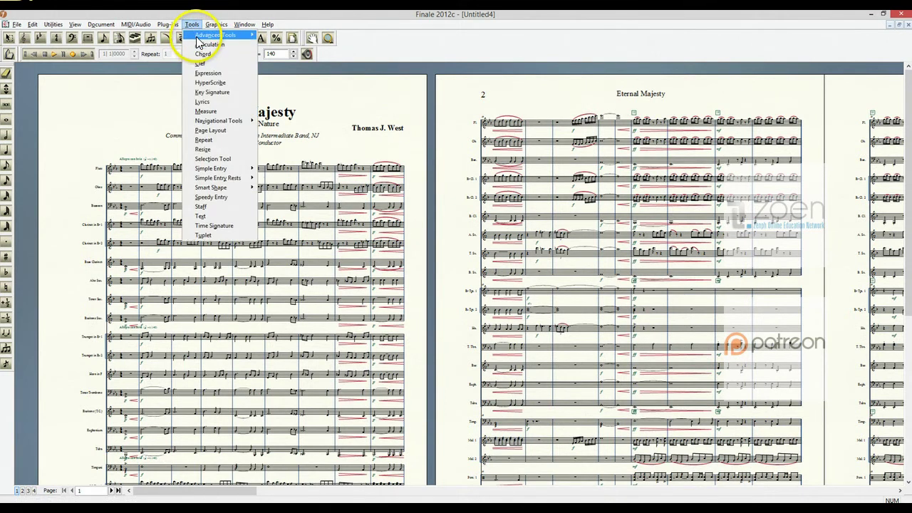
mouse_move(224, 35)
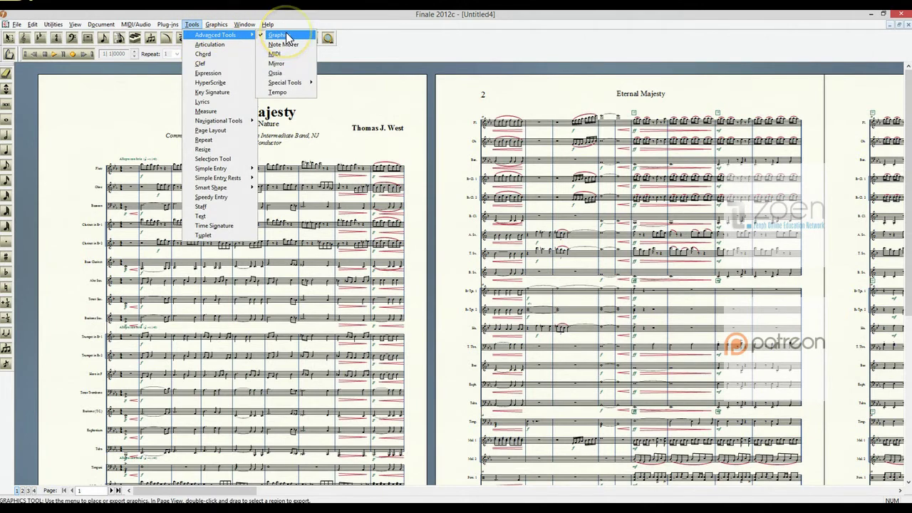
click(217, 25)
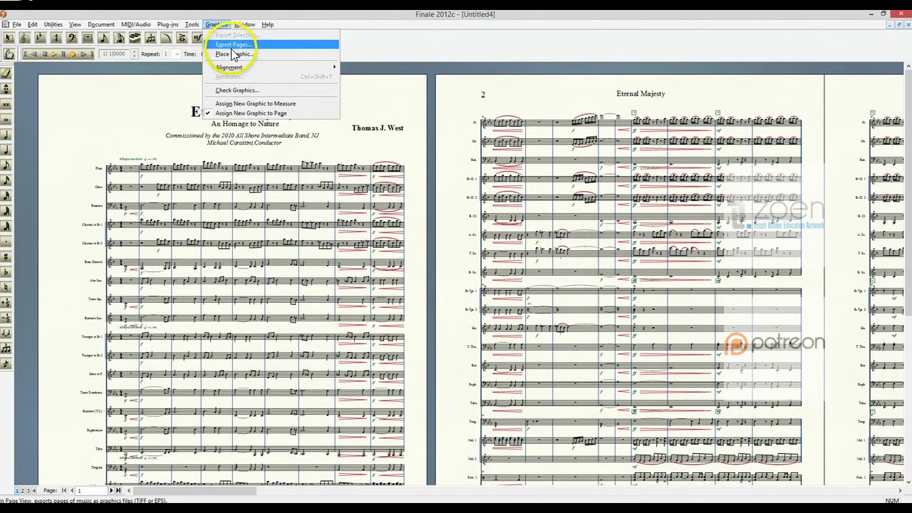
- Pick DRAFT-watermark-landscape in Place Graphic and place it on page 1
click(234, 55)
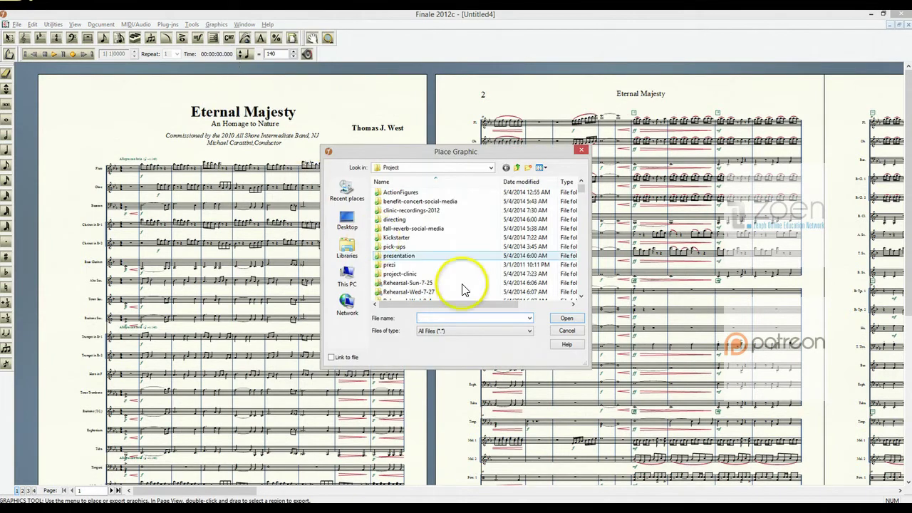
click(582, 250)
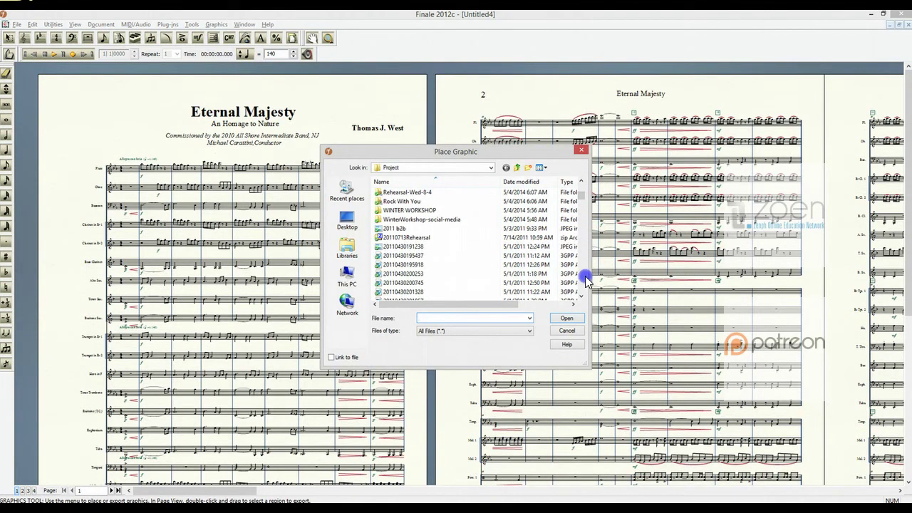
click(583, 280)
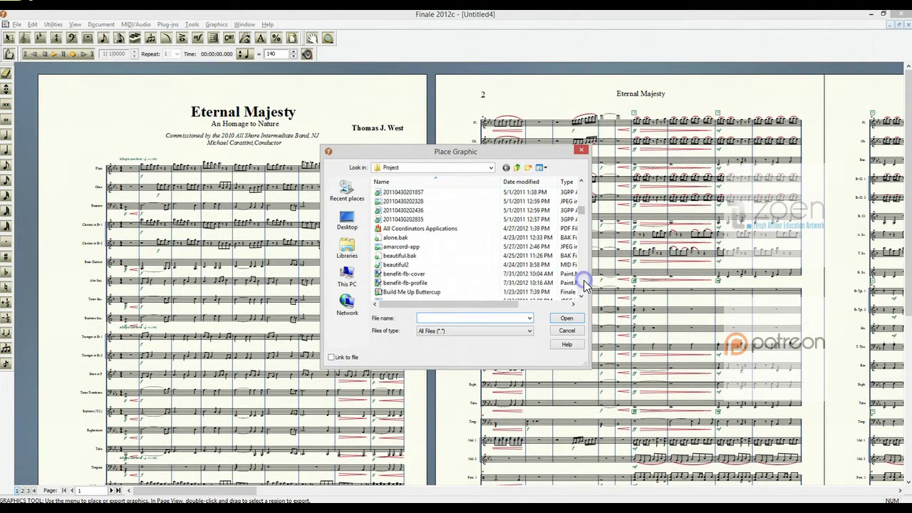
click(584, 280)
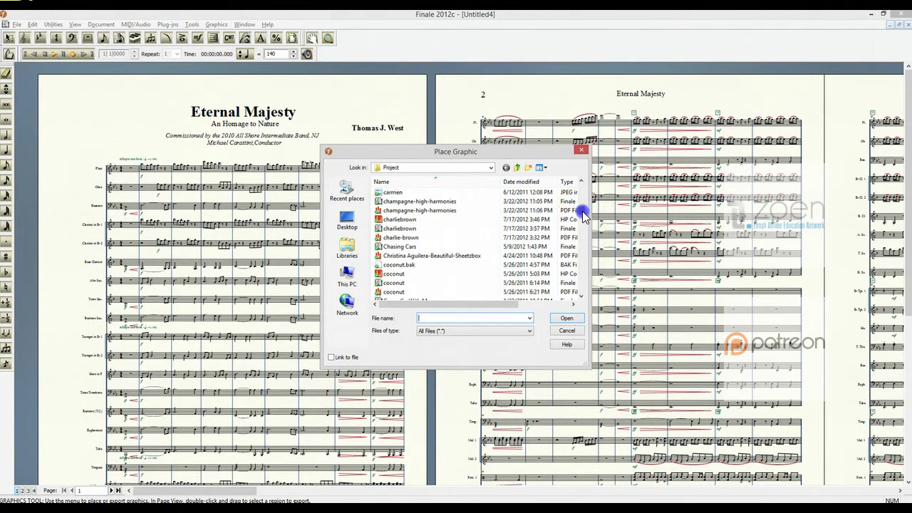
mouse_move(583, 211)
mouse_down()
mouse_move(582, 223)
mouse_move(581, 214)
mouse_up()
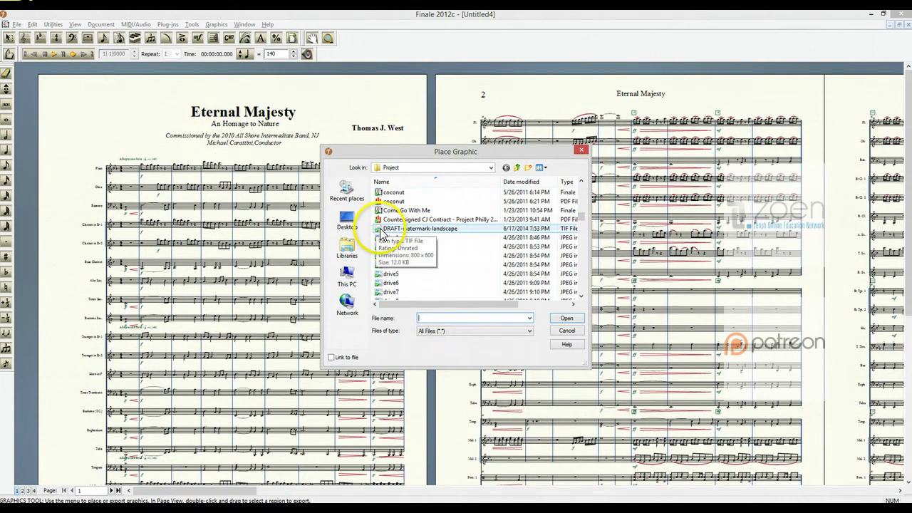
double_click(382, 231)
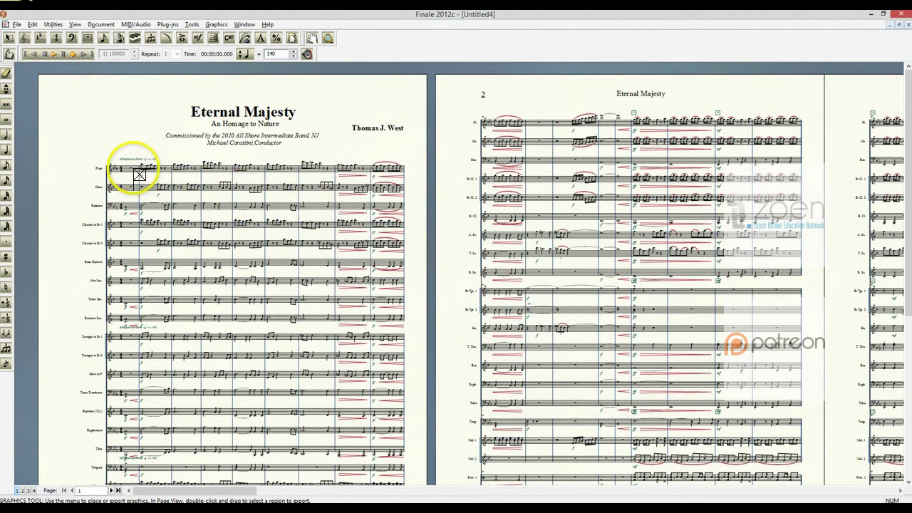
click(70, 102)
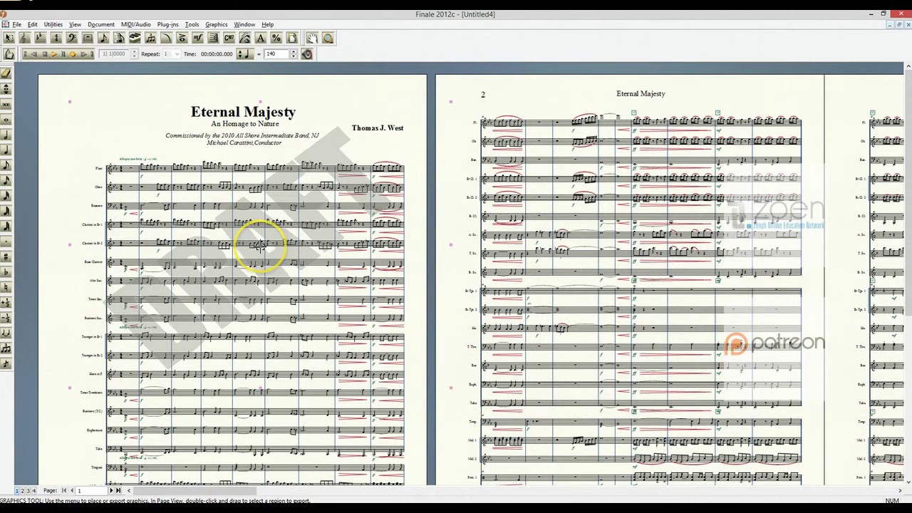
- Drag the watermark lower and slightly left so it sits diagonally over page 1's music
drag(260, 246, 250, 290)
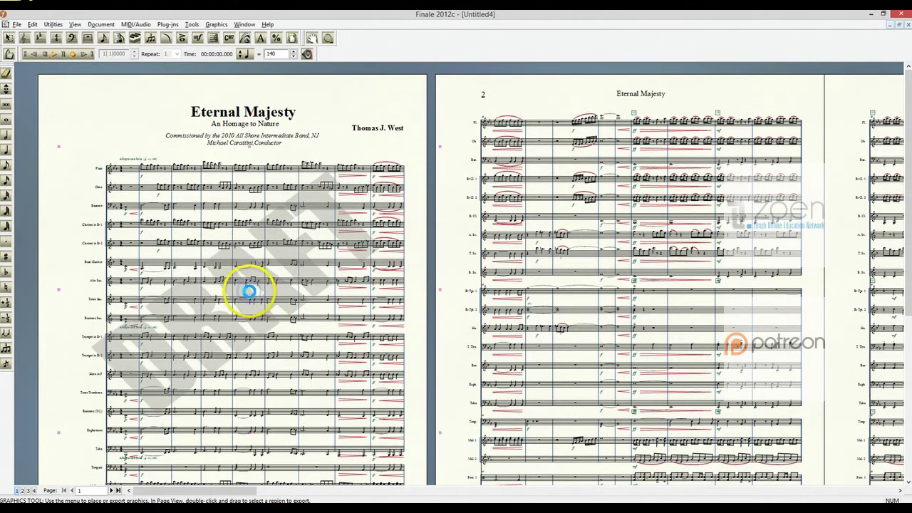
click(224, 203)
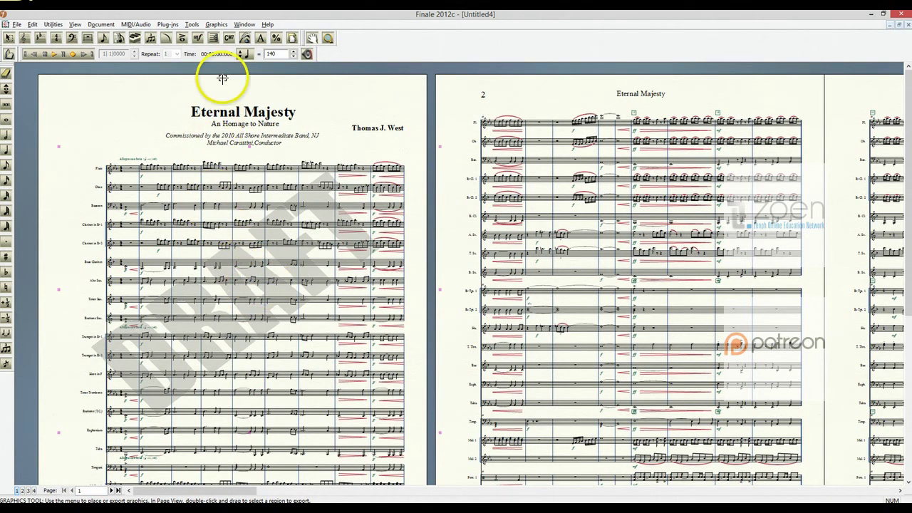
click(217, 25)
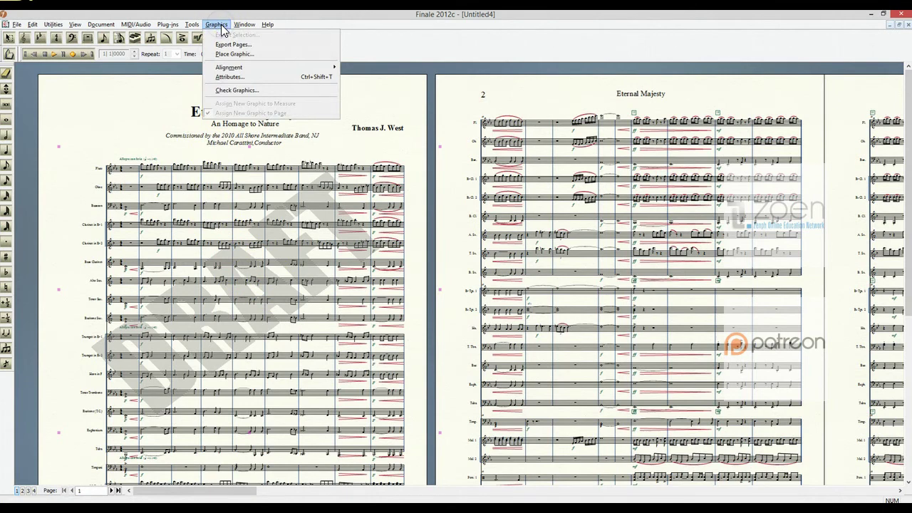
- Set the watermark's Attach To Page attribute to All Pages
click(231, 77)
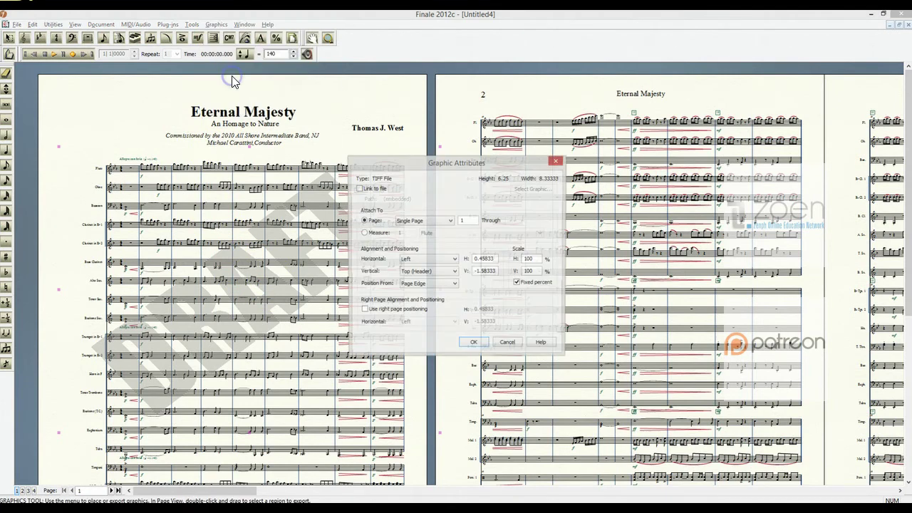
click(416, 223)
click(412, 235)
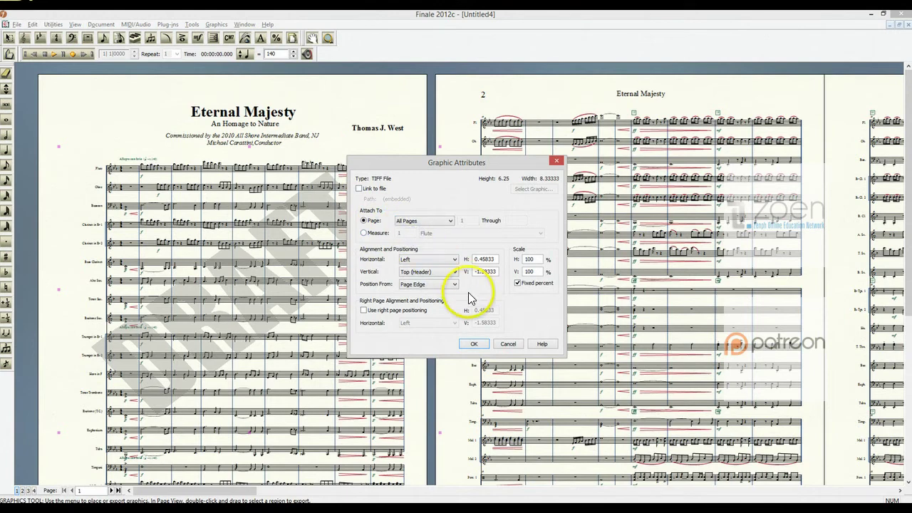
click(474, 345)
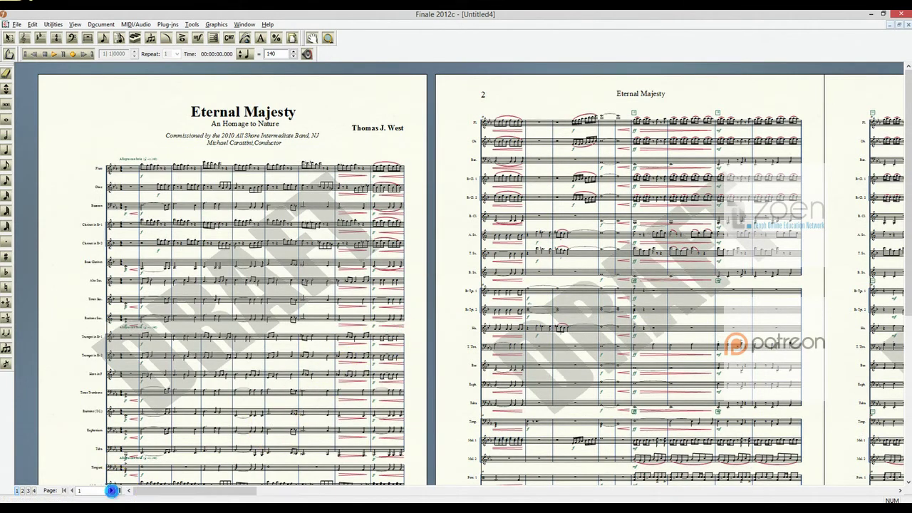
- Page forward through the Finale score to pages 3 and 4 to check the DRAFT watermark
click(112, 490)
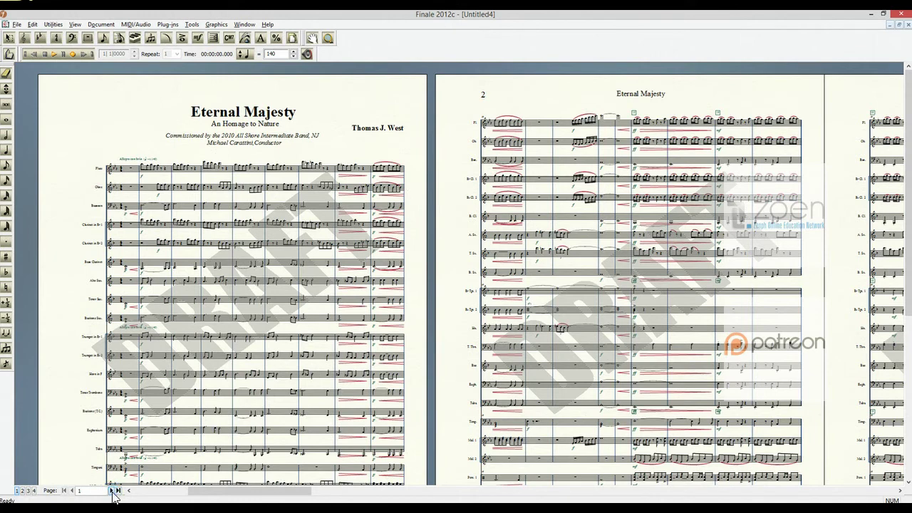
click(112, 491)
click(112, 490)
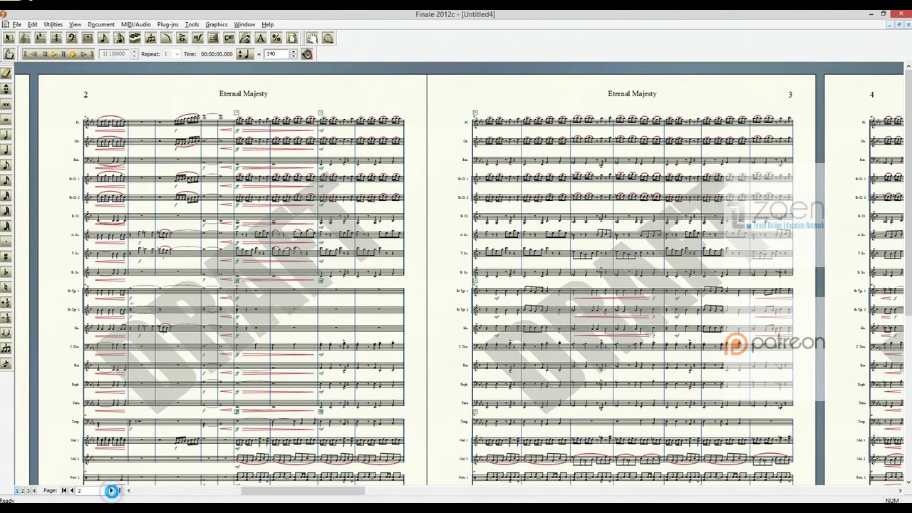
click(112, 490)
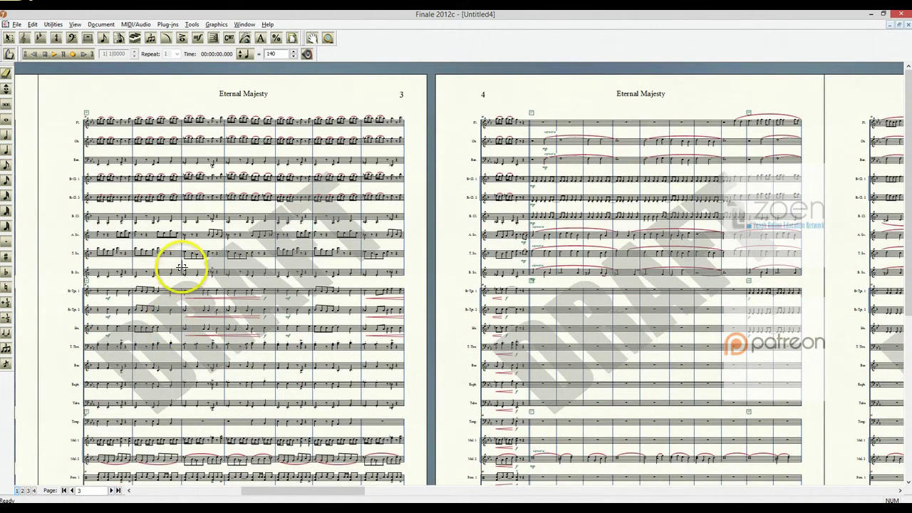